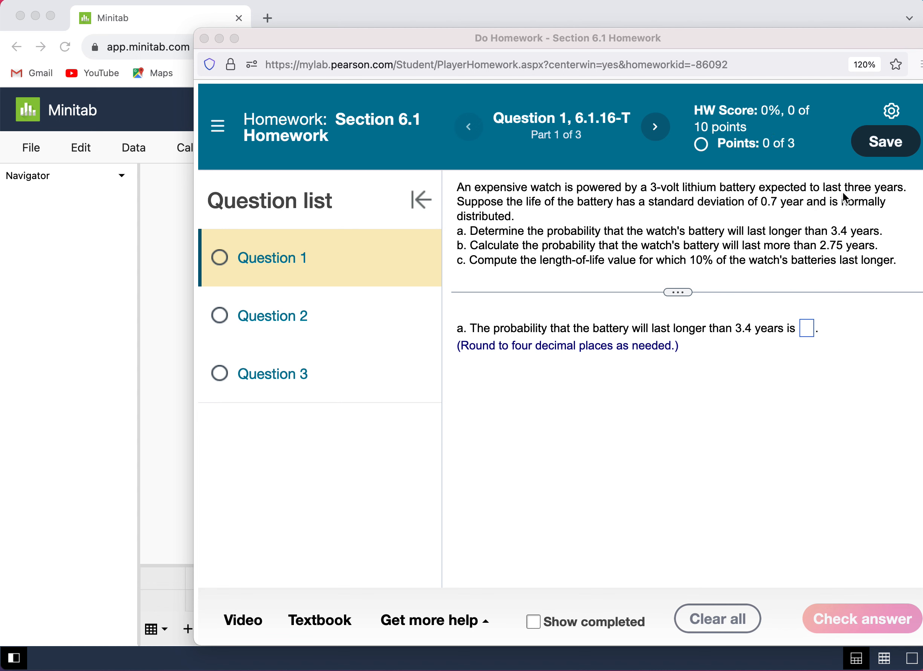
Switch to Minitab and start a single-curve Probability Distribution Plot of the View Probability type
left_click_drag(695, 33, 772, 36)
left_click(750, 17)
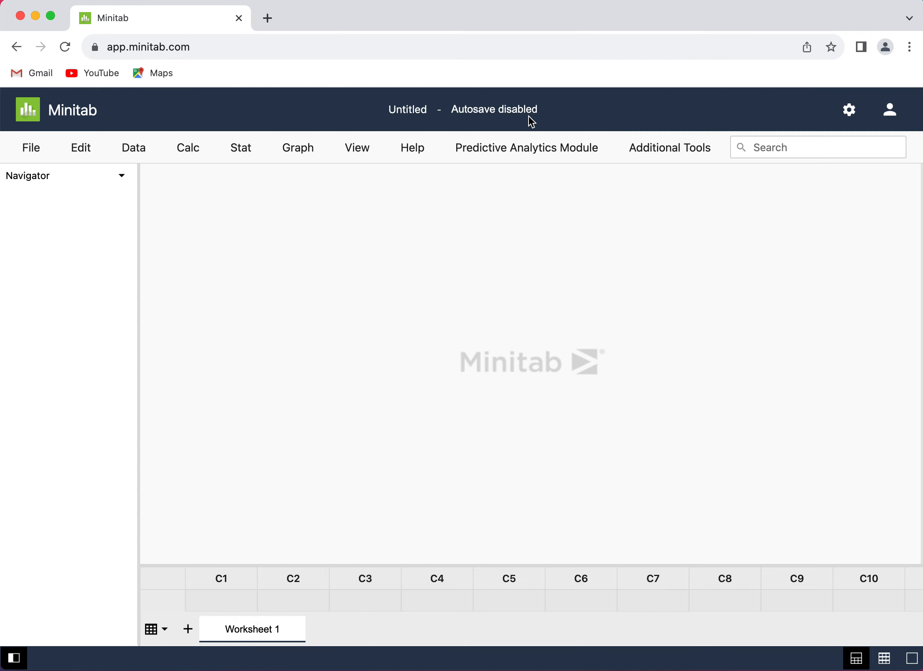
left_click(318, 158)
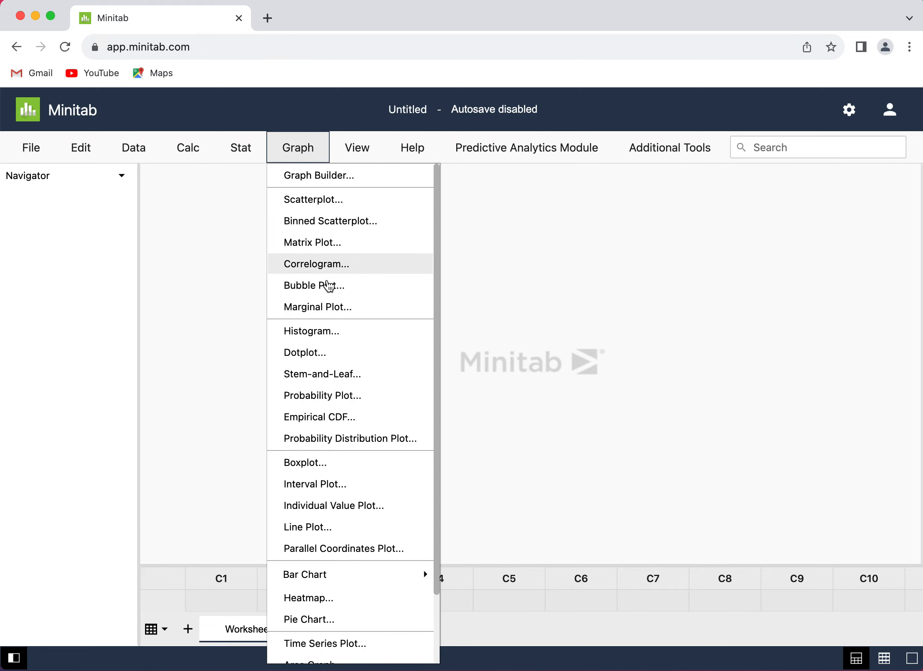
left_click(359, 439)
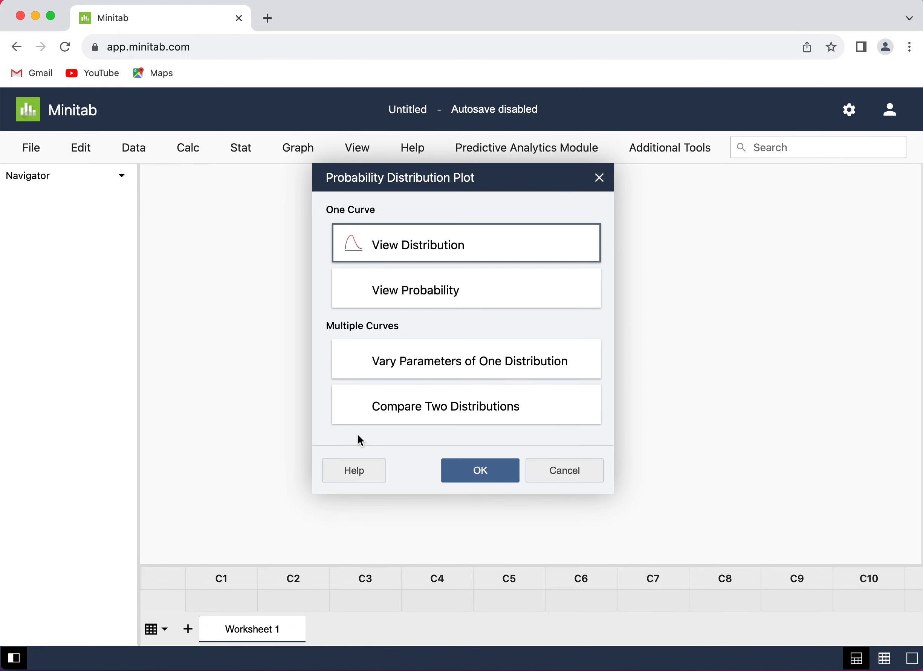
left_click(431, 290)
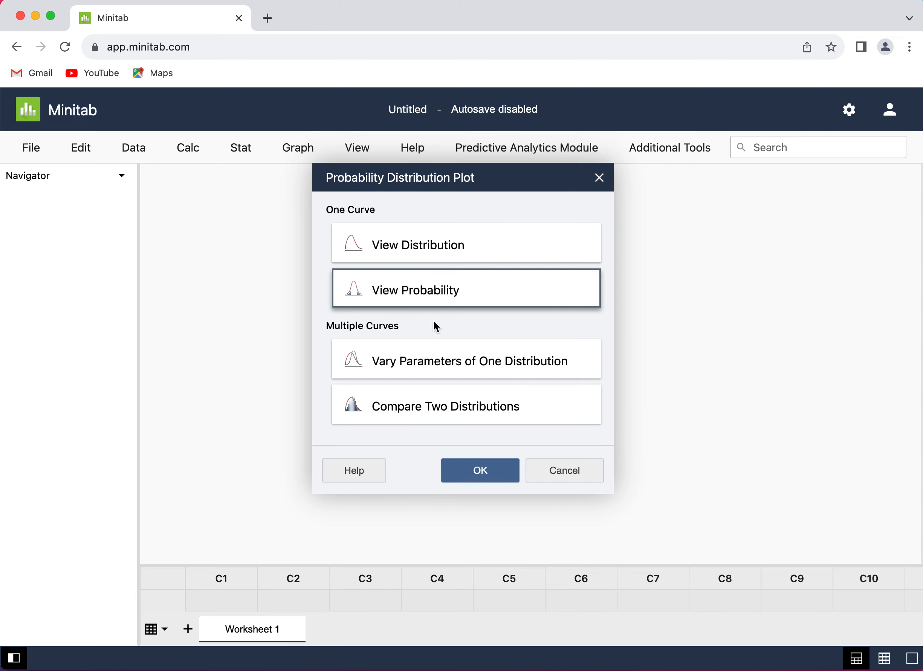
left_click(478, 473)
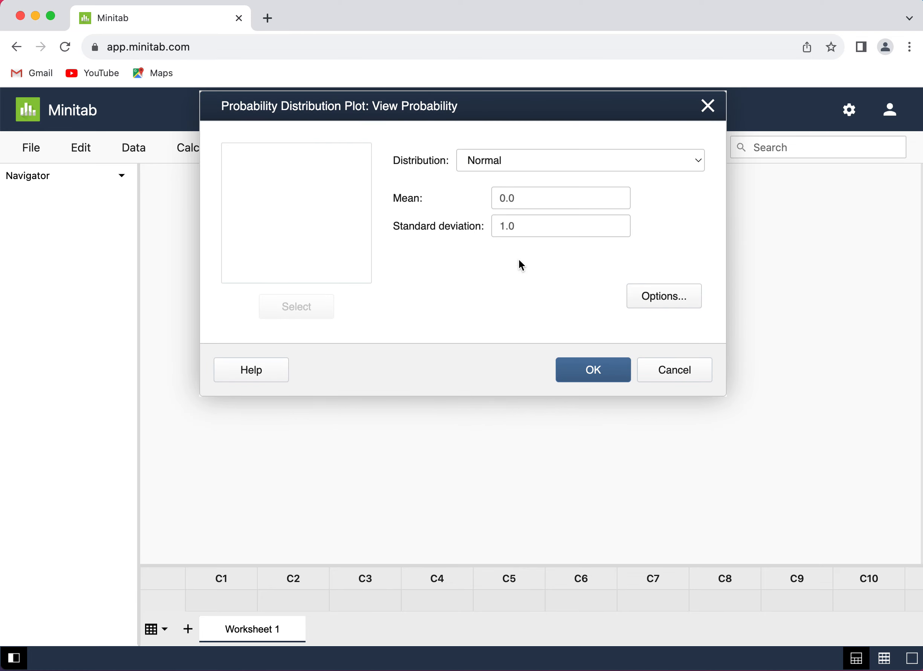
Set the normal distribution's mean to 3 and its standard deviation to 0.7
left_click(534, 201)
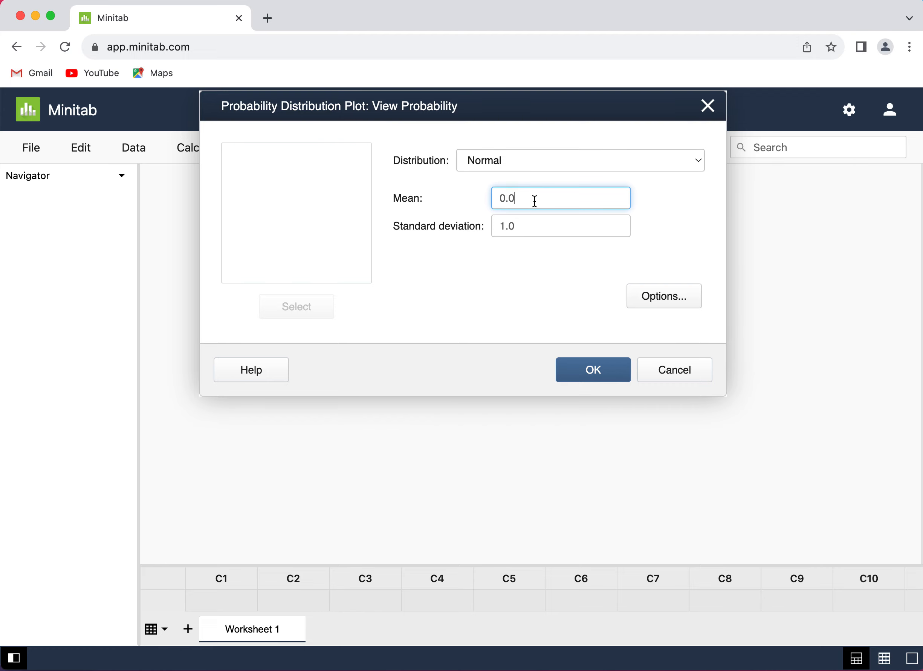
key("BackSpace")
key("BackSpace")
key("BackSpace")
type("3")
left_click(539, 223)
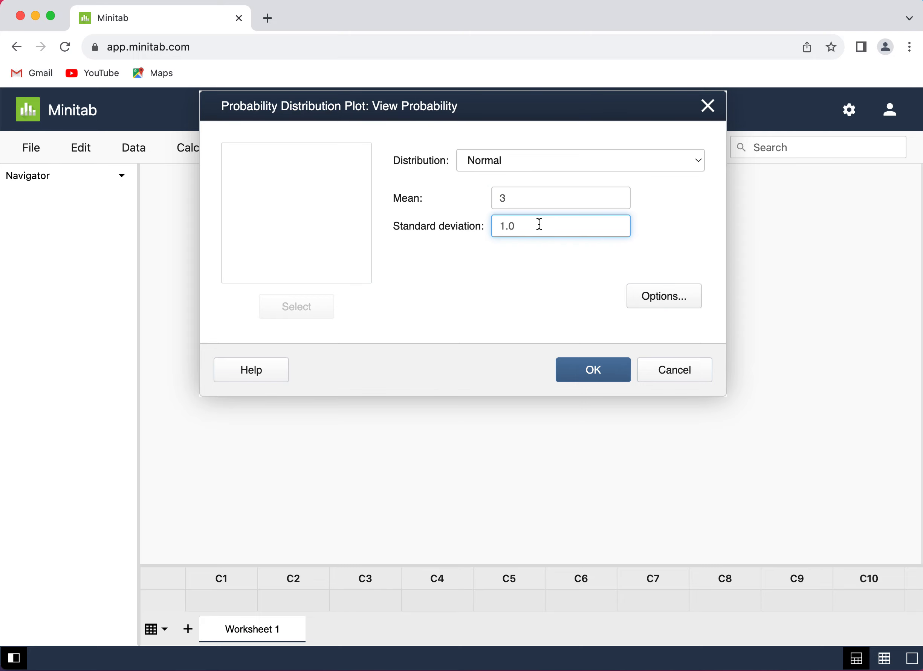
key("BackSpace")
key("BackSpace")
key("BackSpace")
type("0.7")
In the plot options, shade the right tail by a specified x value of 3.4
left_click(668, 295)
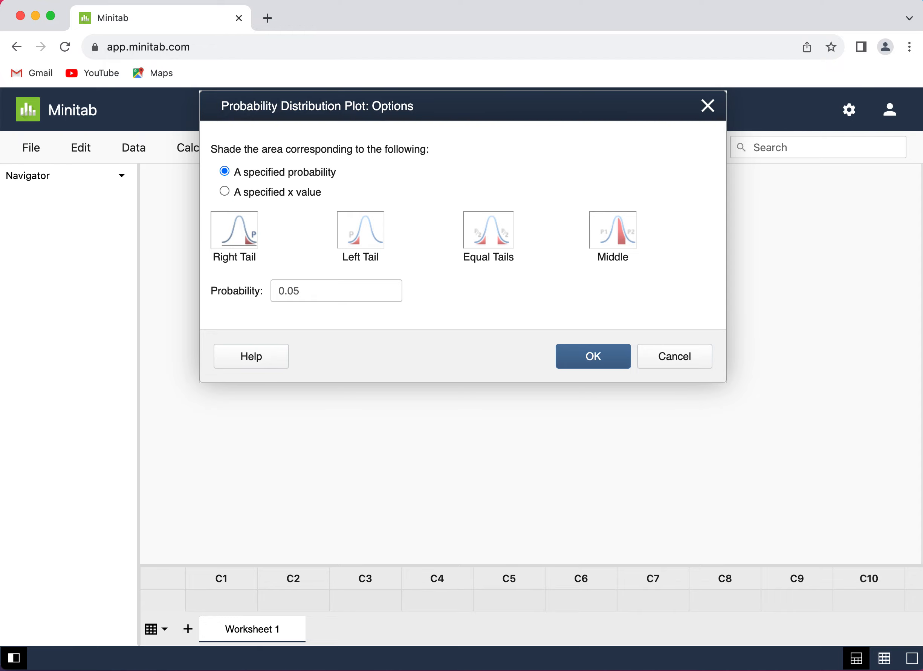
left_click_drag(922, 43, 808, 39)
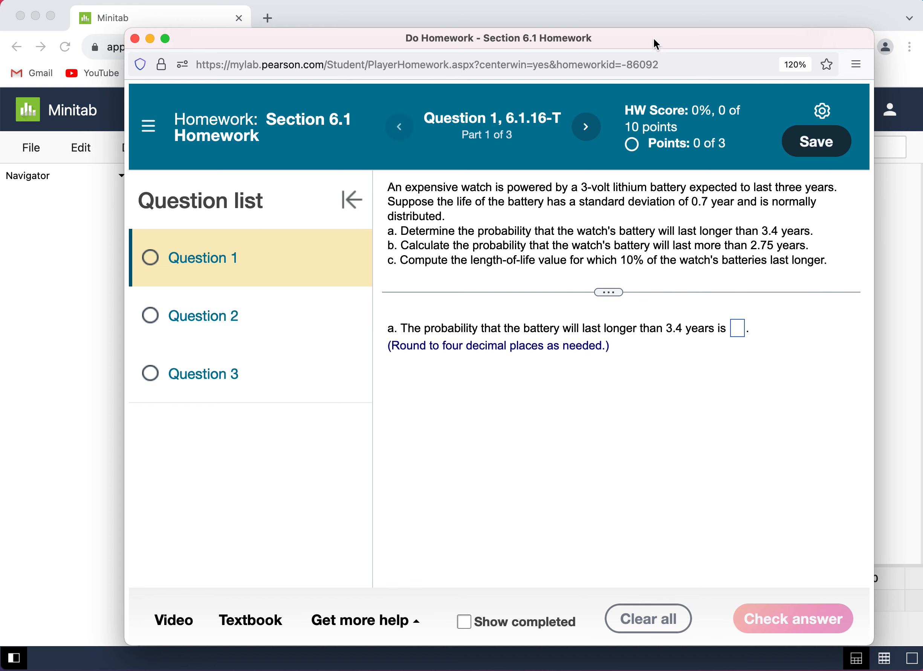
left_click_drag(656, 43, 888, 44)
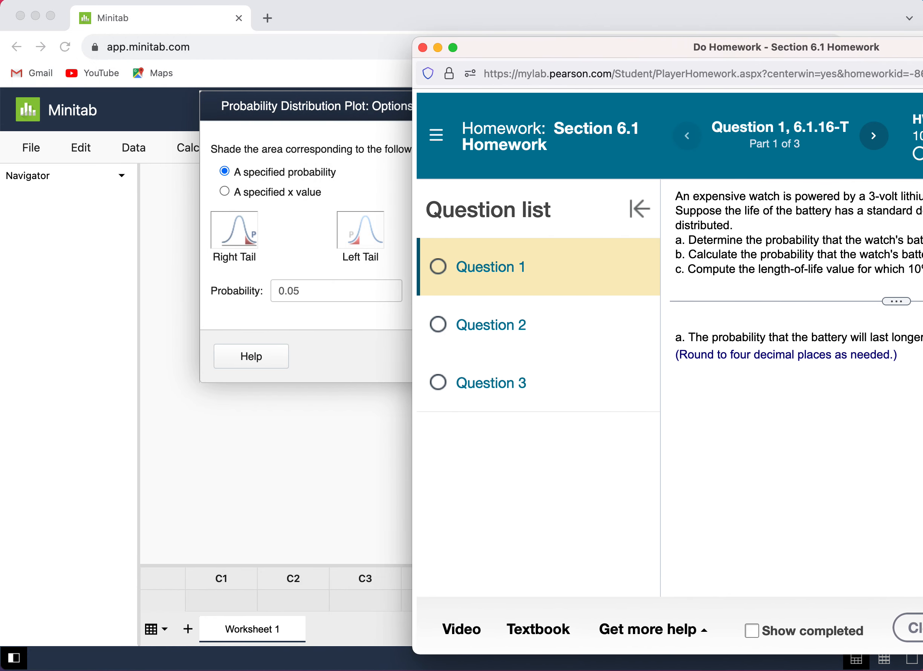
left_click(384, 22)
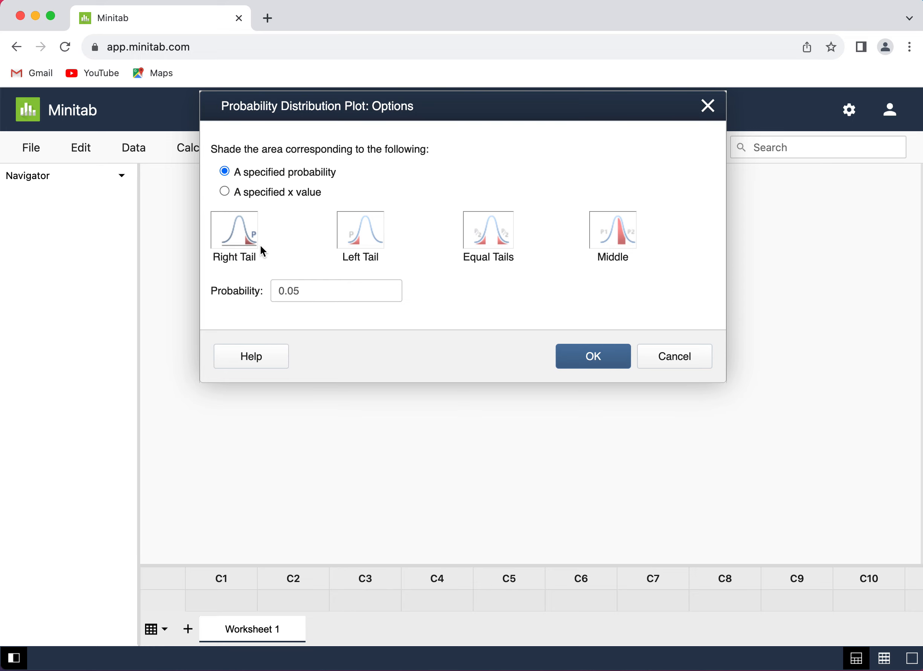
left_click(226, 192)
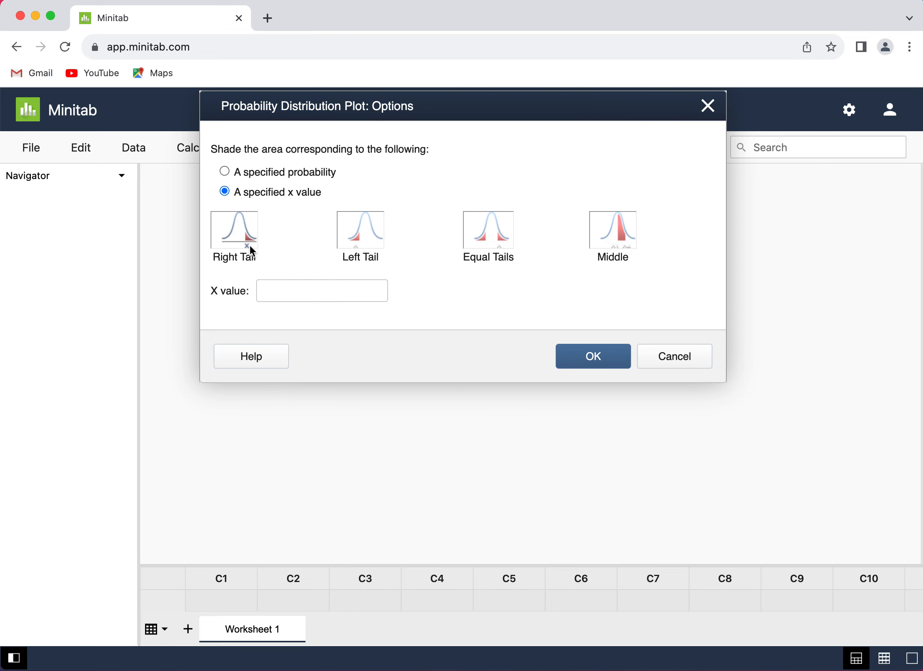
left_click(276, 289)
type("3")
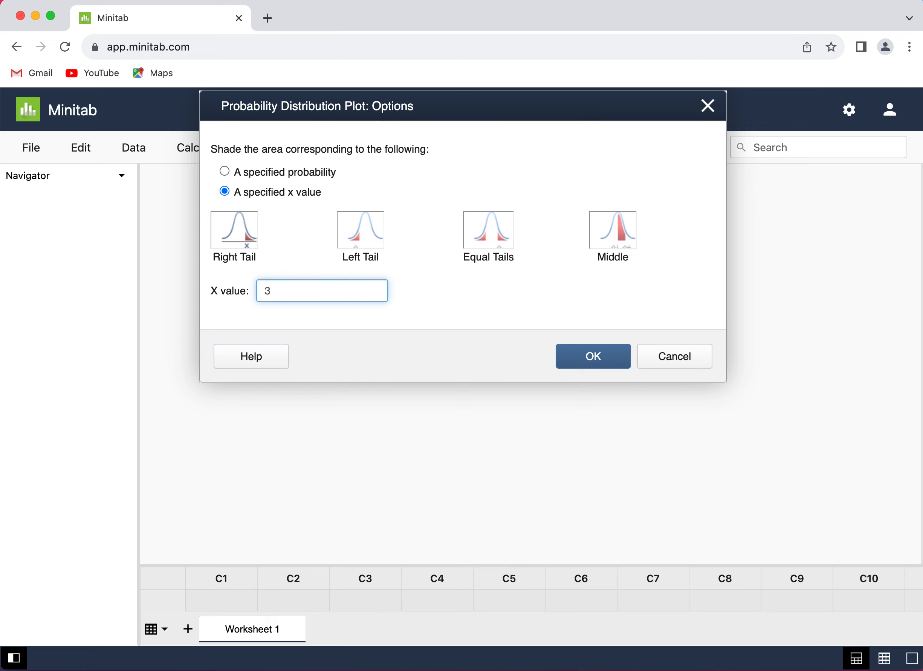
type(".4")
left_click(597, 363)
Create the distribution plot and continue without autosave for the project
left_click(583, 369)
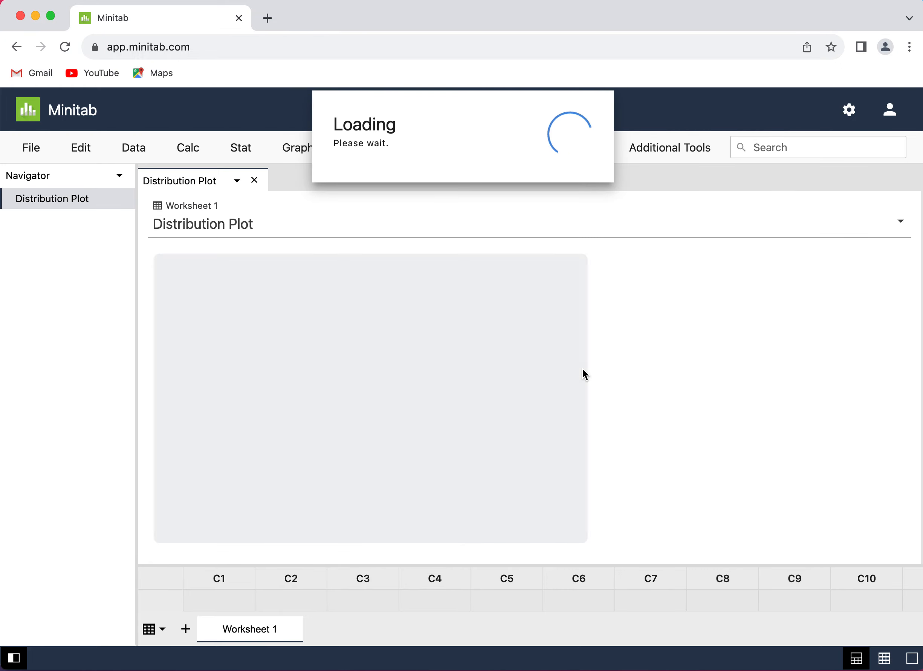
left_click(387, 375)
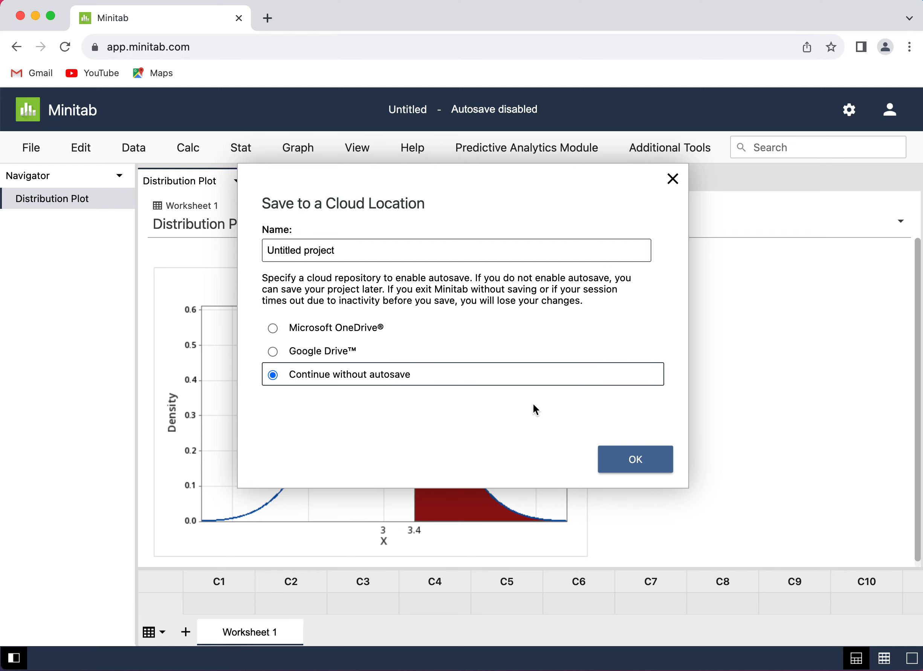
left_click(624, 455)
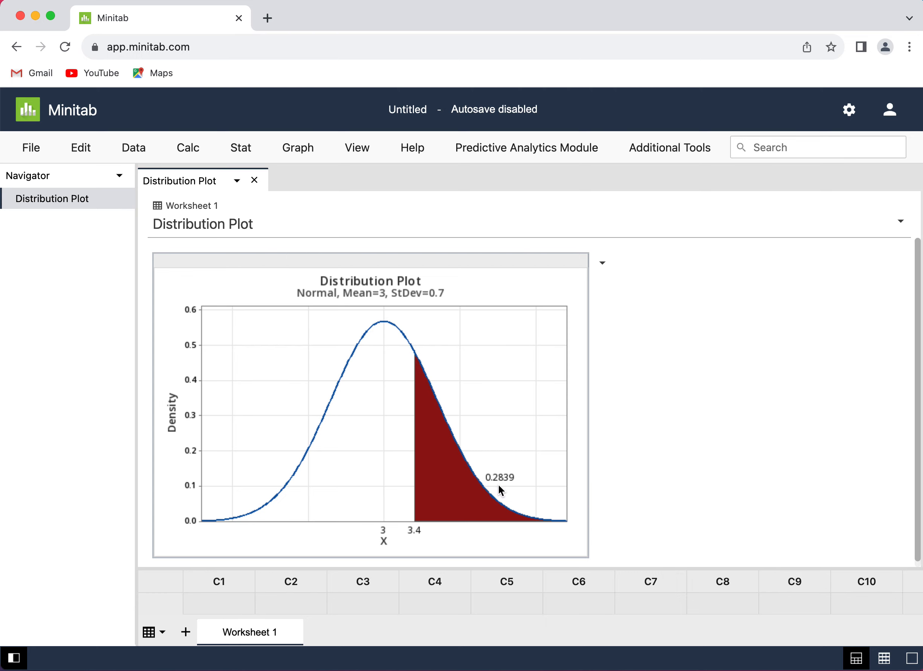
Switch to the homework window, answer part a of Question 1 with 0.2839, check it and continue to part b
left_click(922, 444)
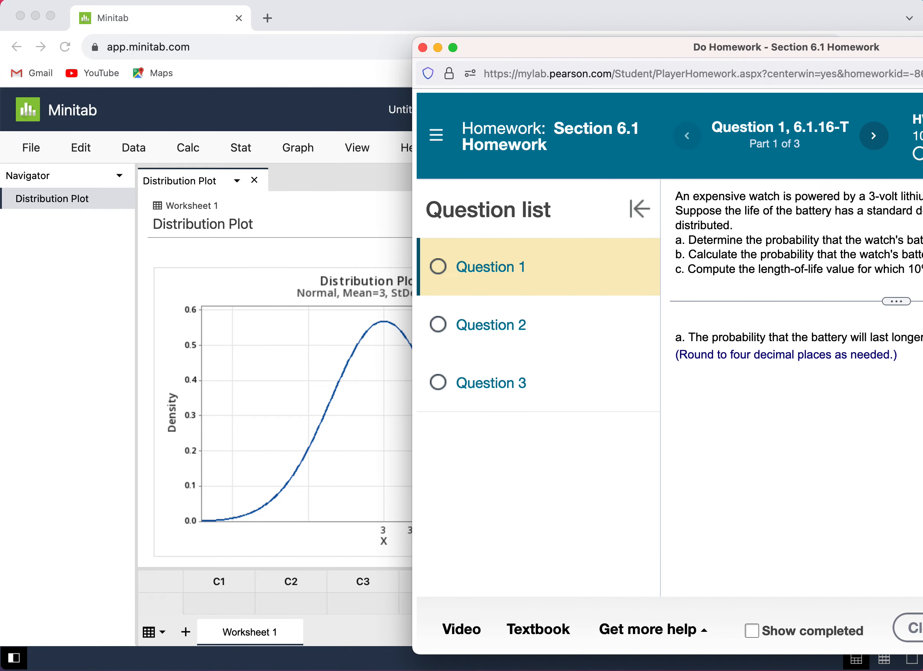
left_click_drag(920, 47, 772, 50)
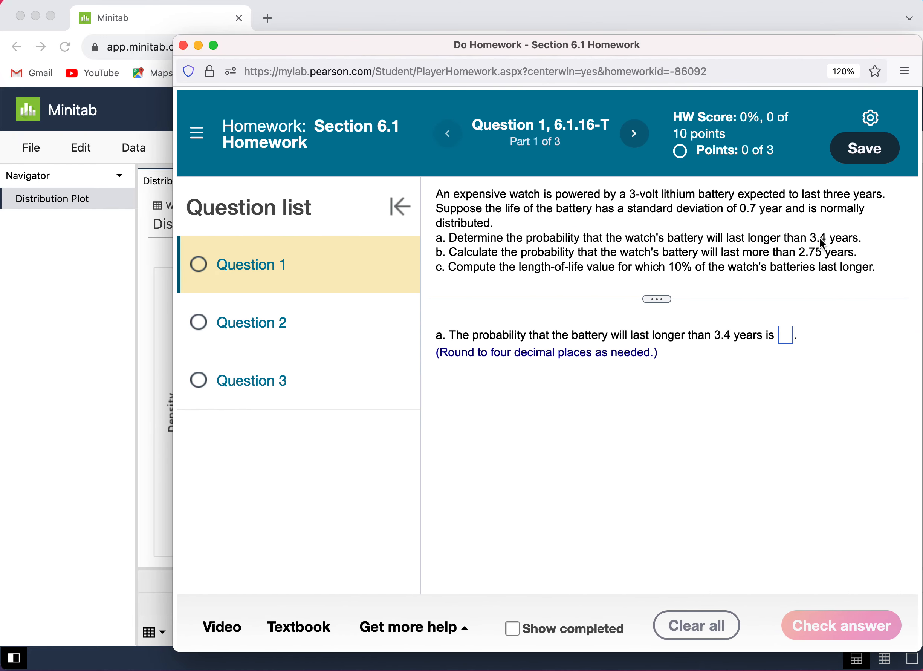
left_click(786, 335)
type("0.")
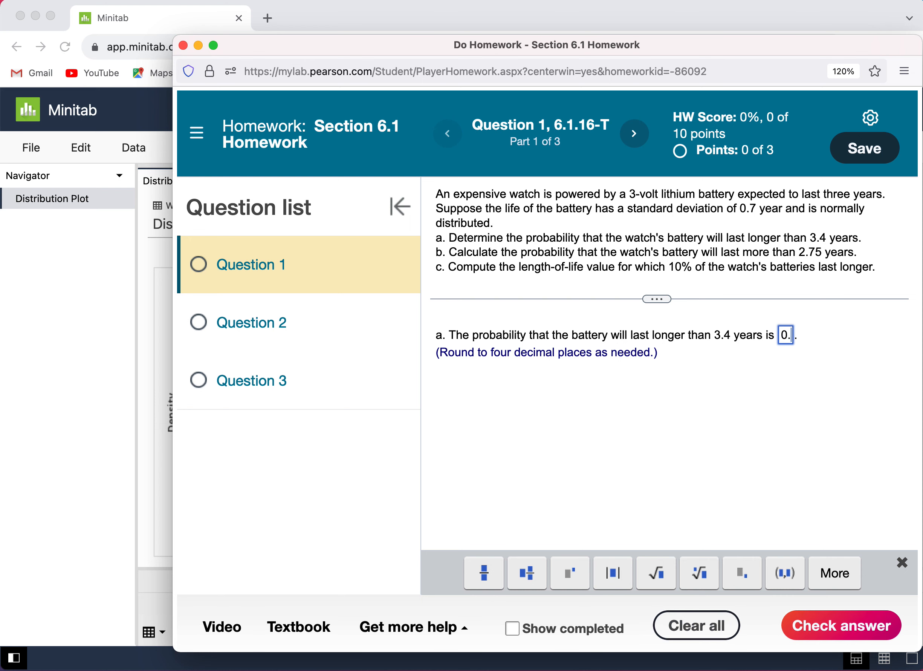
type("2839")
left_click(832, 625)
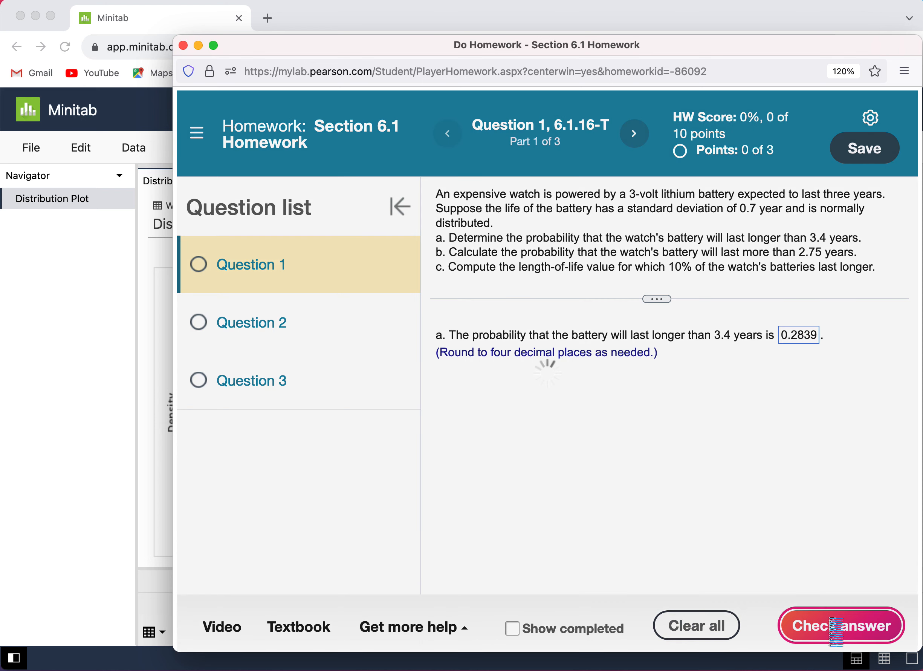
left_click(552, 409)
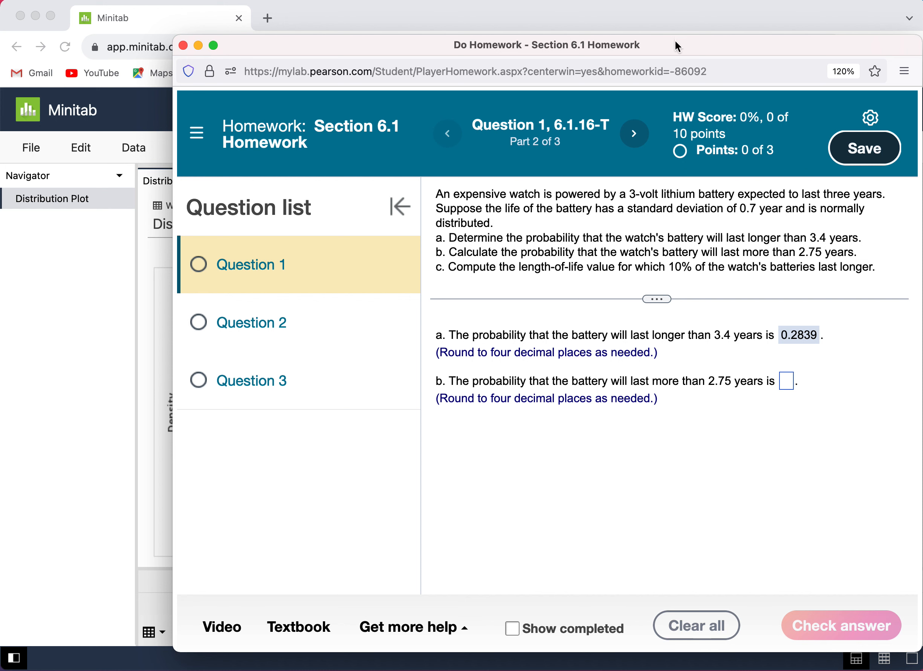
Return to Minitab and start another Probability Distribution Plot of the View Probability type
left_click_drag(674, 44, 819, 51)
left_click(664, 18)
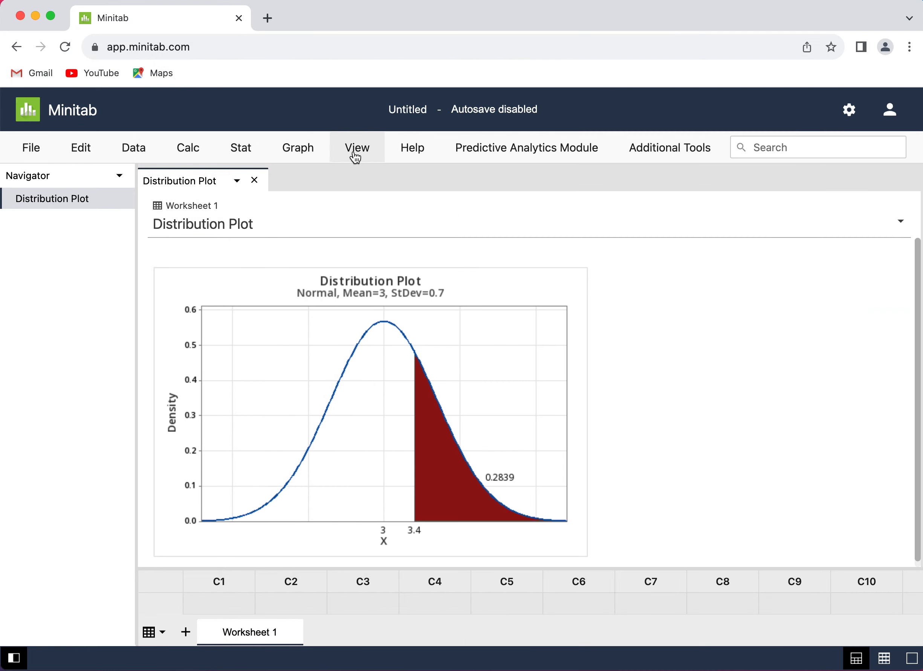
left_click(298, 150)
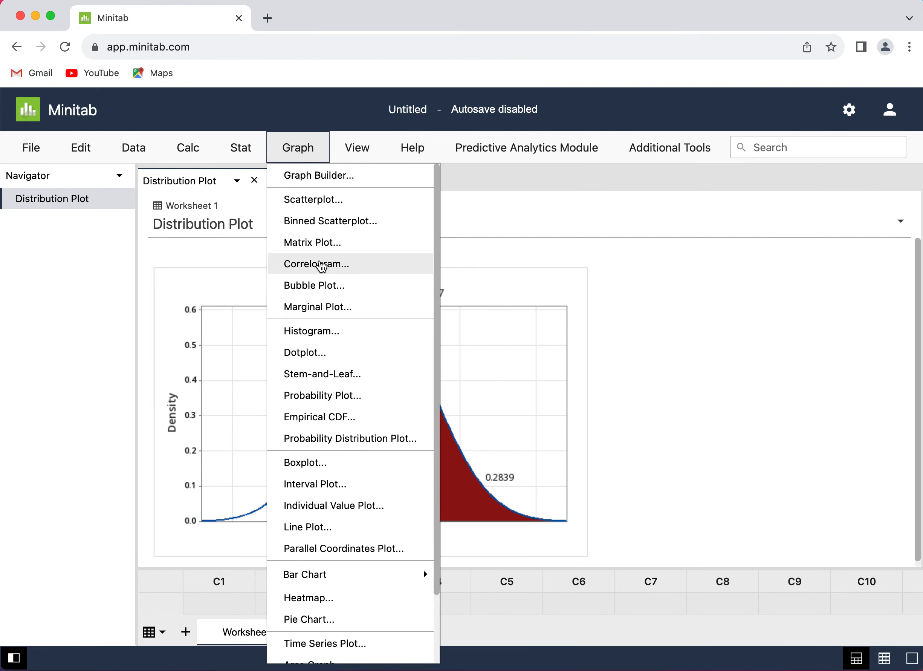
left_click(357, 438)
left_click(462, 298)
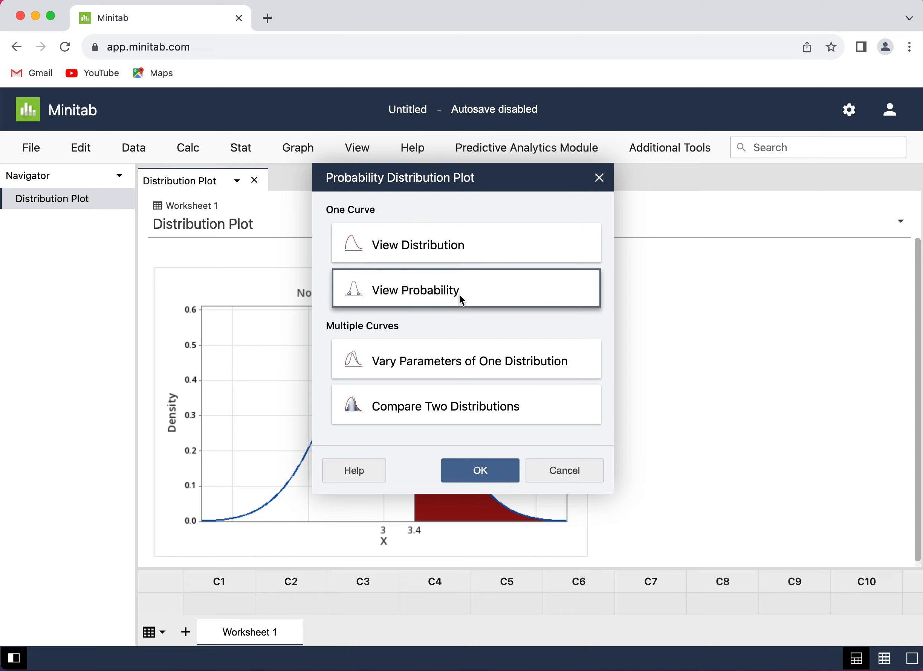
left_click(480, 470)
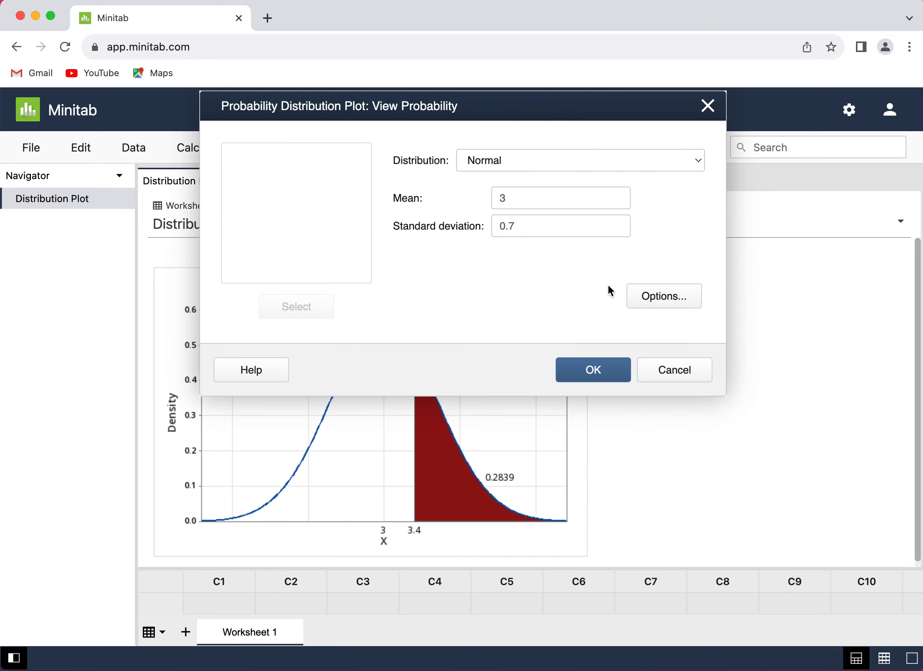
Set the right-tail shading's x value to 2.75 and create the second distribution plot
left_click(672, 296)
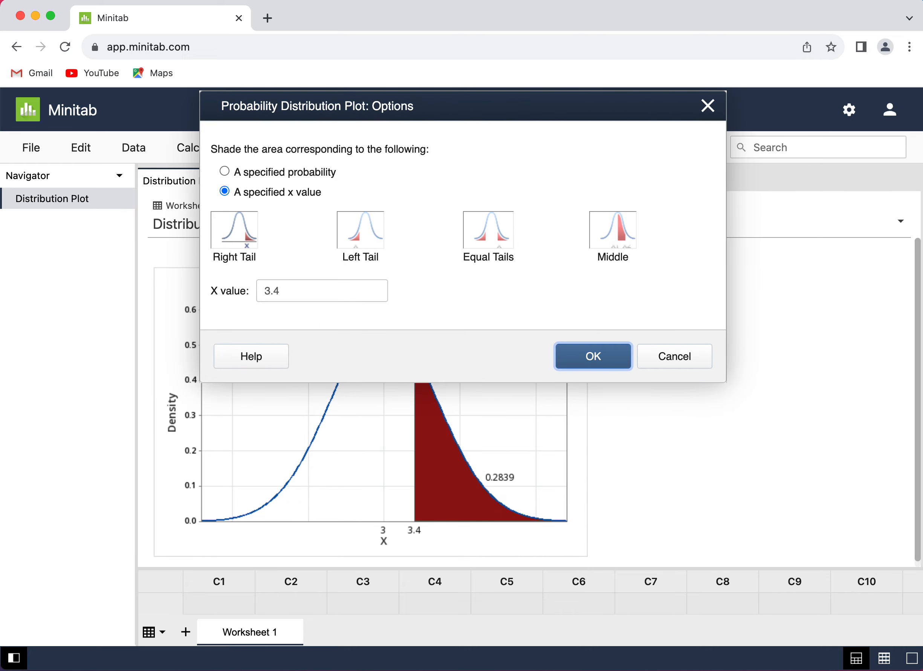
mouse_move(922, 53)
left_mouse_down()
mouse_move(904, 46)
mouse_move(922, 48)
left_mouse_up()
left_click(597, 26)
left_click(290, 295)
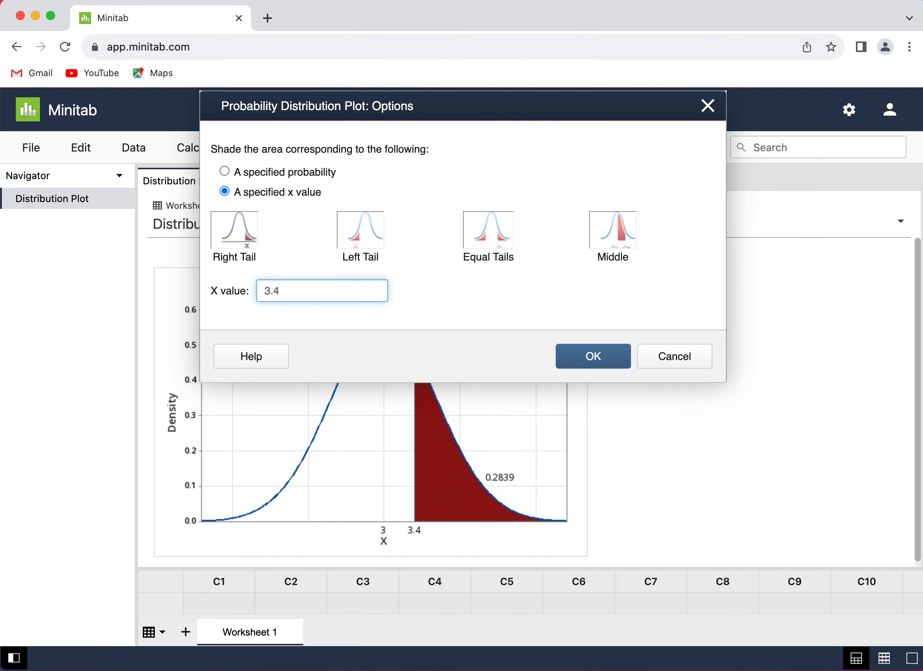
key("BackSpace")
key("BackSpace")
key("BackSpace")
type("2.75")
left_click(599, 357)
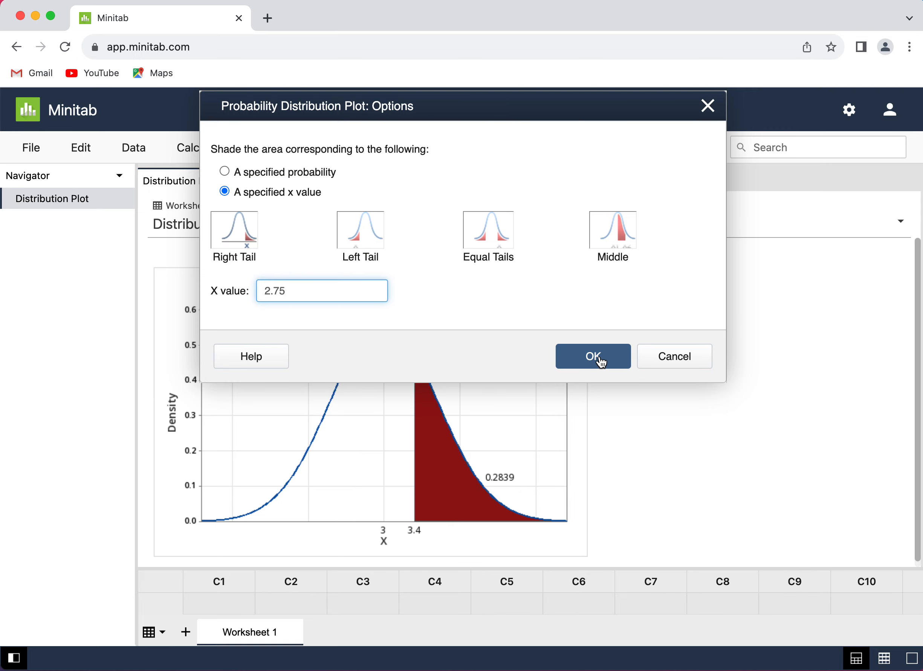
left_click(599, 373)
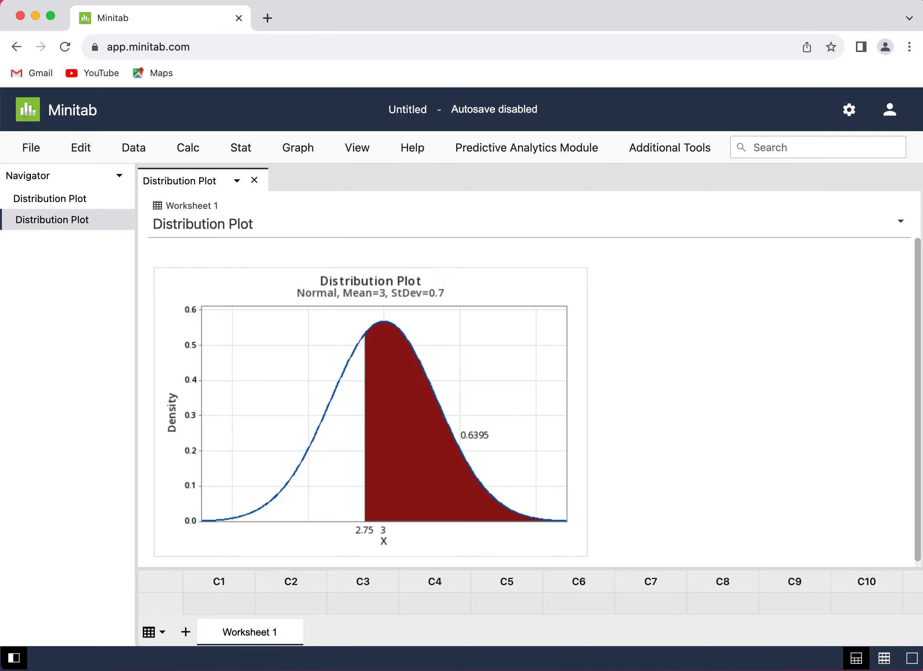
Switch to the homework window, answer part b of Question 1 with 0.6395, check it and continue to part c
left_click_drag(922, 53, 799, 44)
left_click(783, 375)
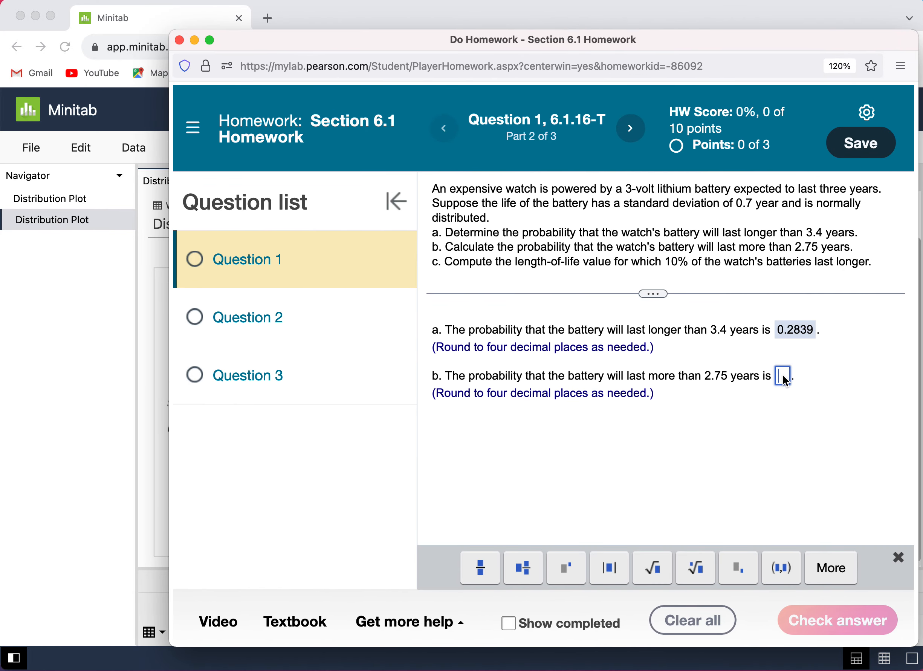
type("0.6395")
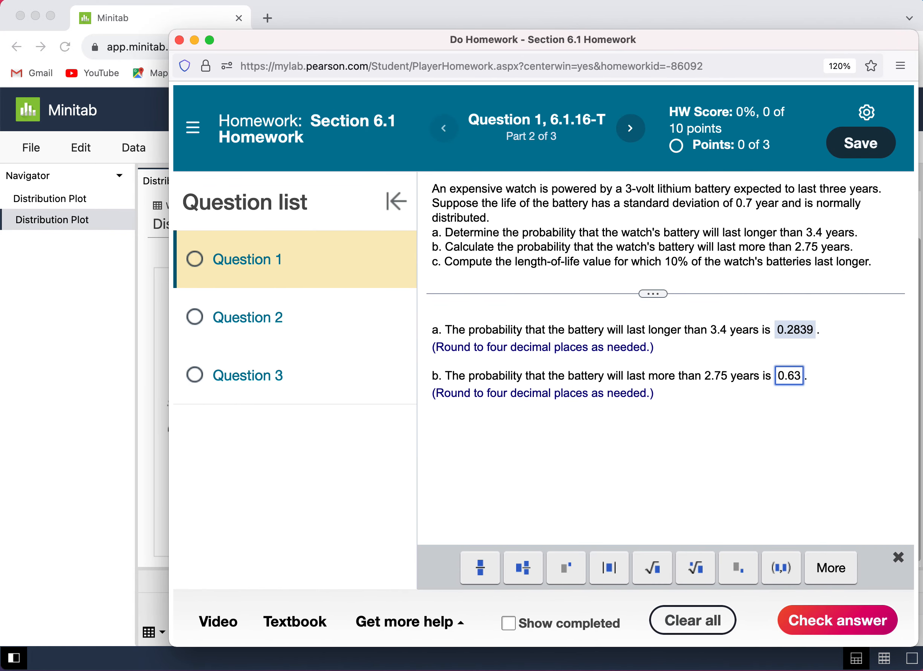
left_click(826, 620)
left_click(579, 414)
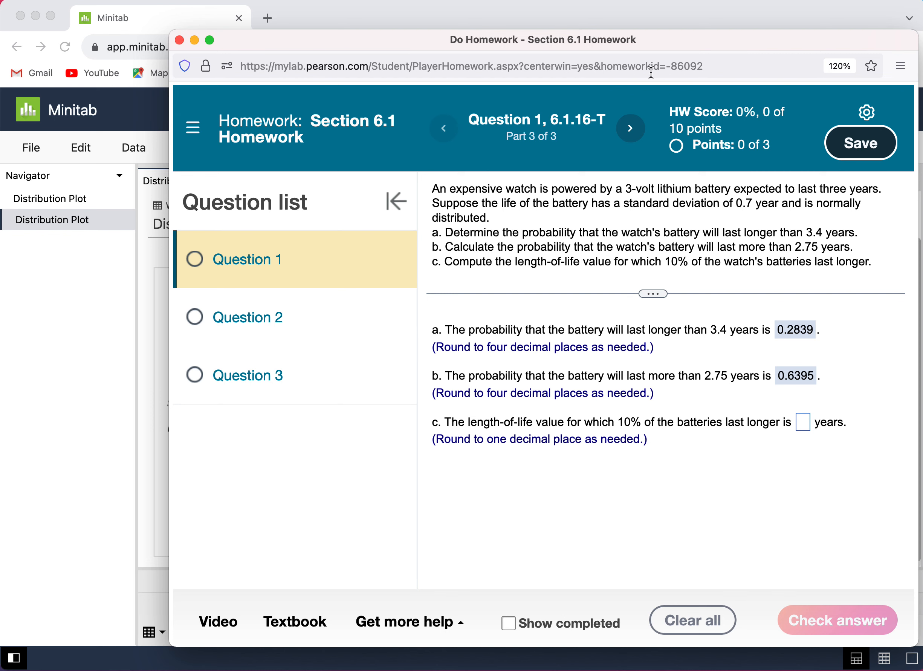
Return to Minitab and start a third Probability Distribution Plot of the View Probability type for part c
left_click_drag(644, 43, 859, 35)
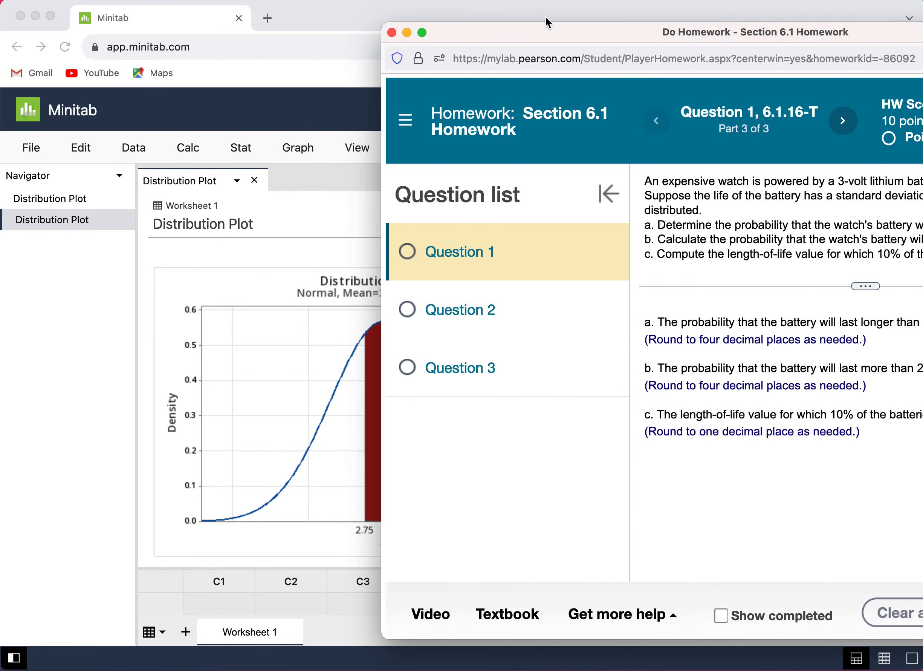
left_click(355, 21)
left_click(302, 150)
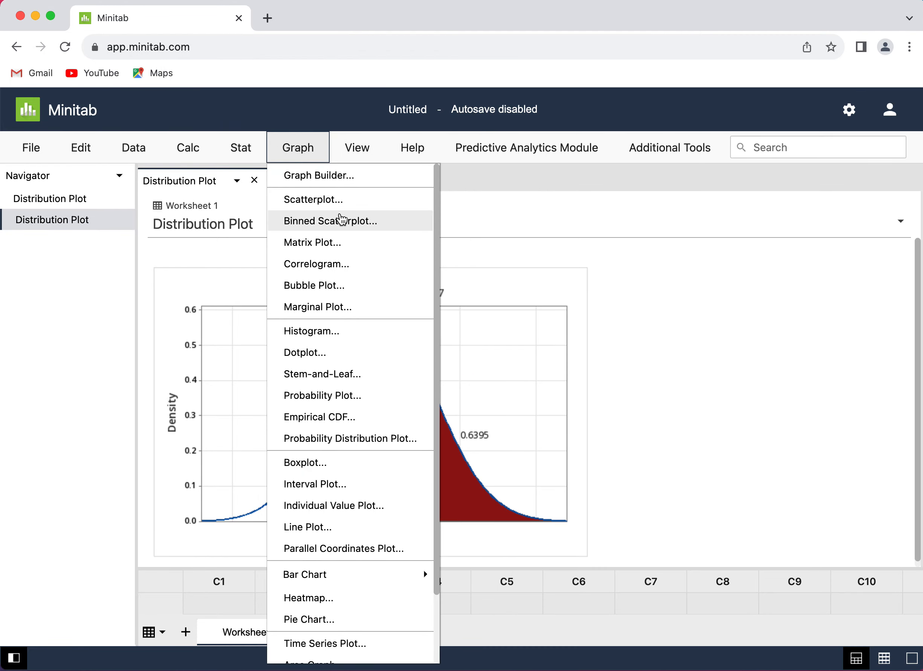
left_click(347, 437)
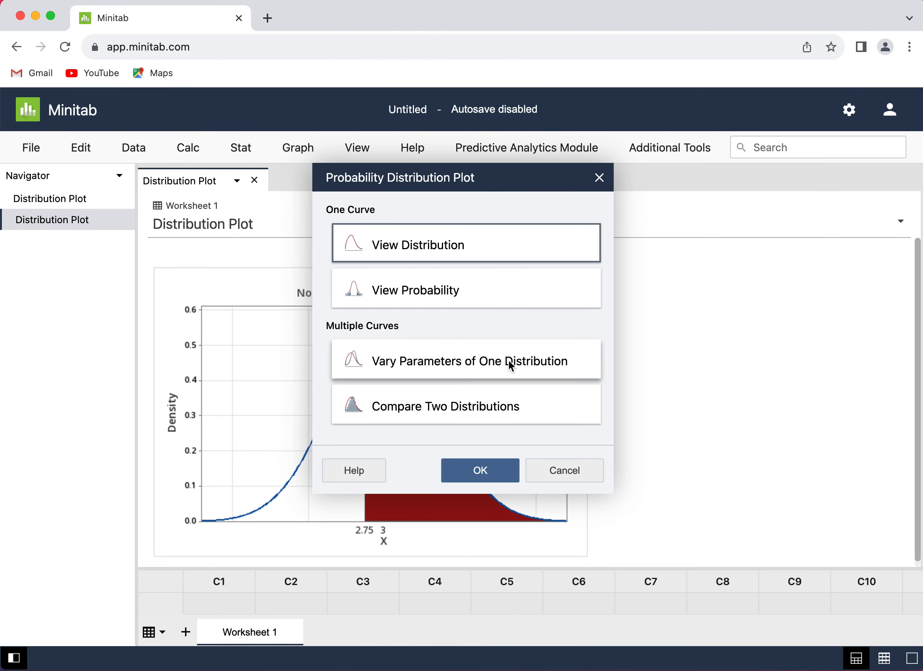
left_click(500, 304)
left_click(501, 474)
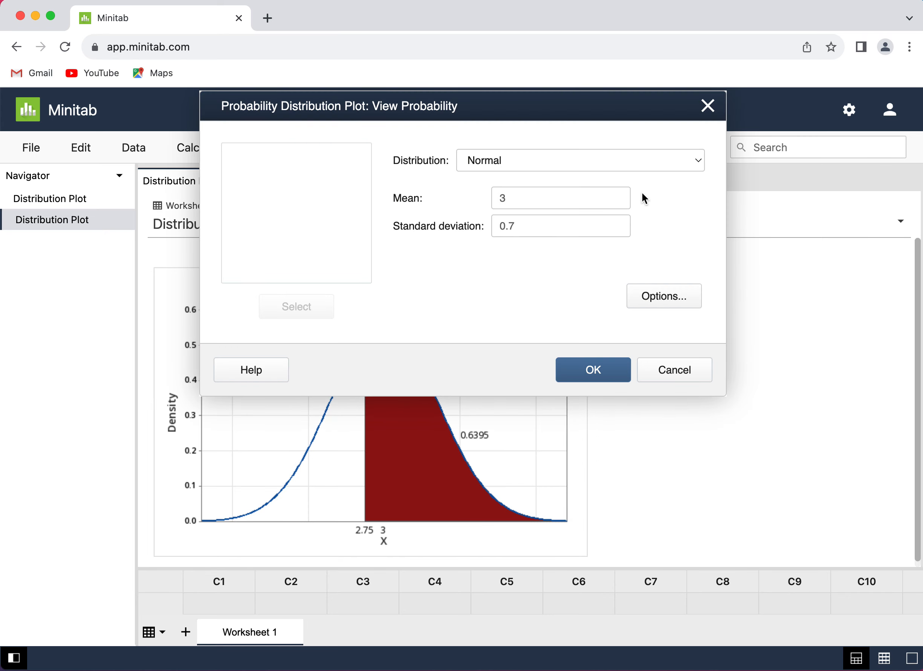
Set the plot's shading to a specified probability, consulting part c in the homework window before returning to the Minitab options
left_click(665, 304)
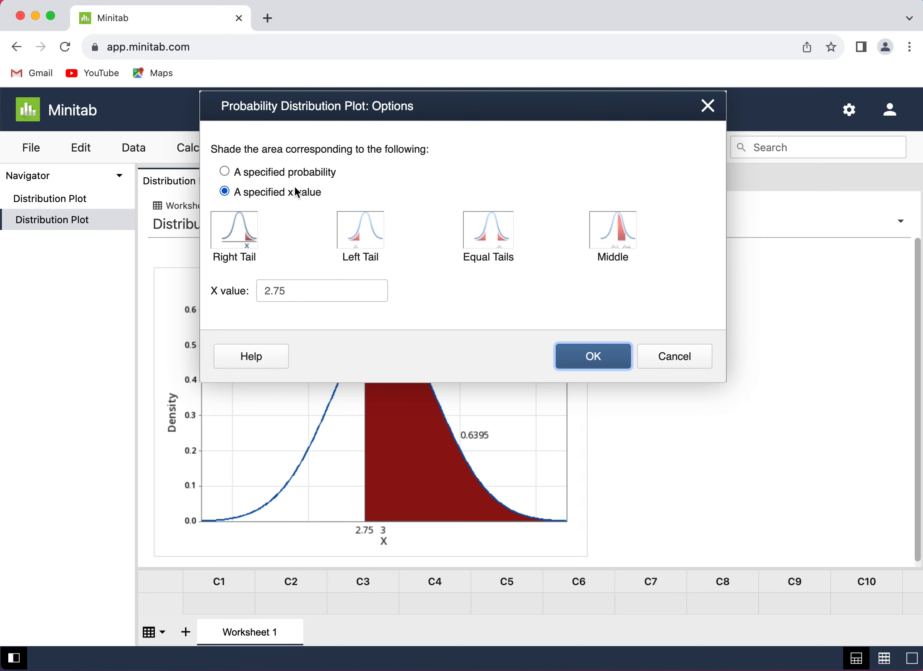
left_click(295, 171)
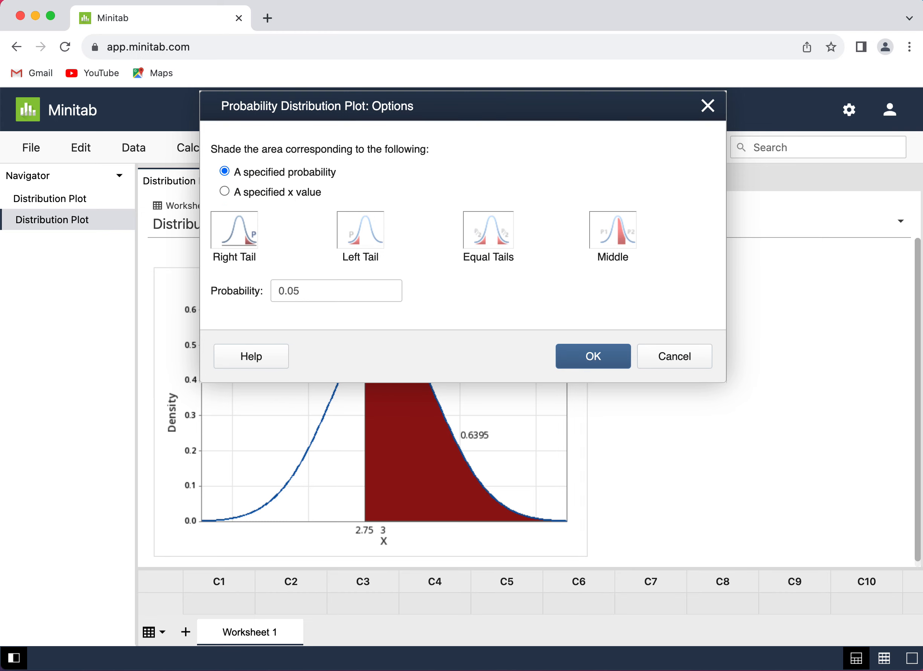
left_click_drag(922, 35, 843, 37)
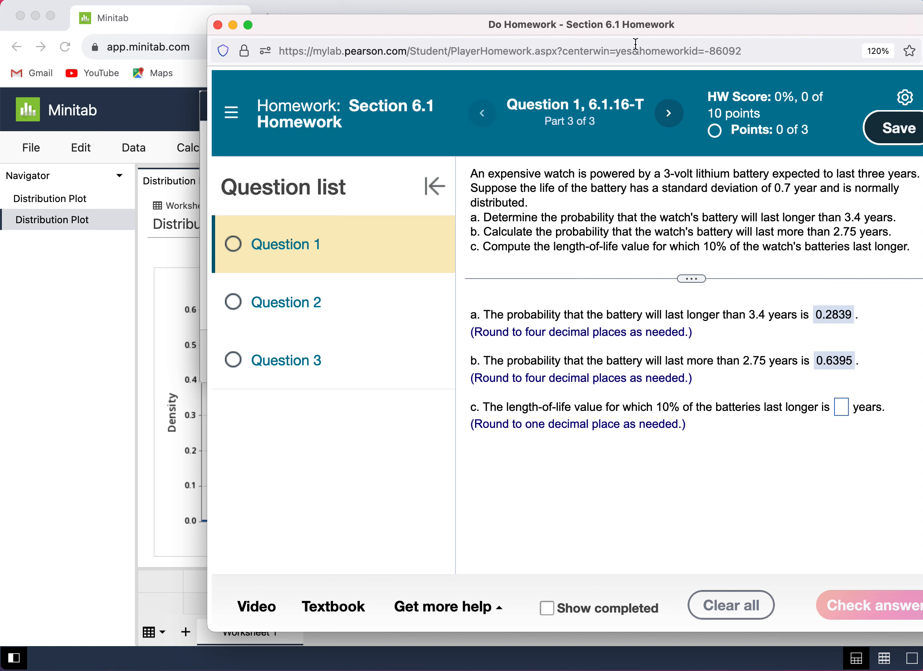
left_click_drag(702, 31, 922, 37)
left_click(419, 182)
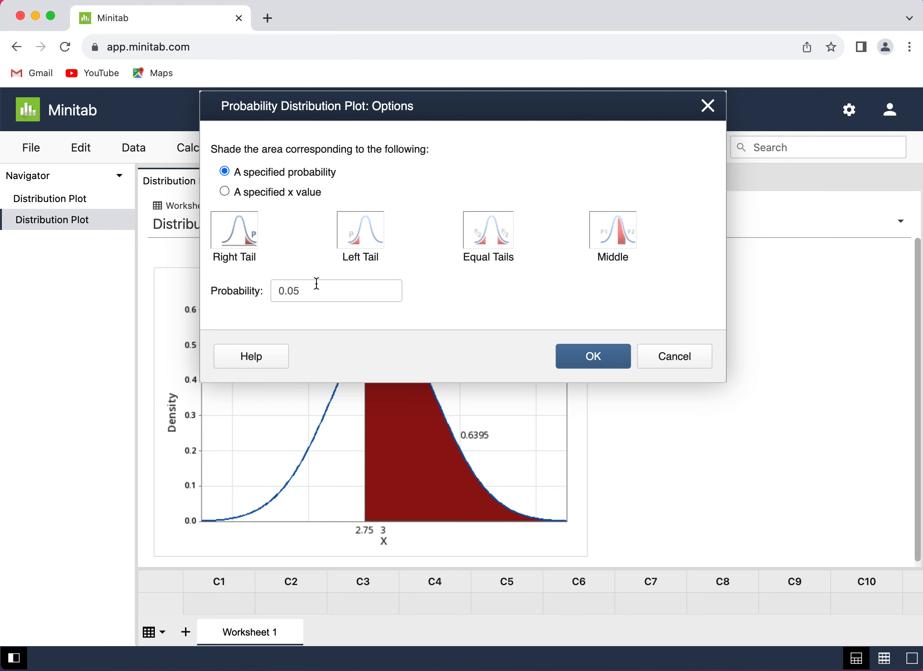
Set the right-tail probability to 0.10 and create the distribution plot
left_click(323, 294)
key("BackSpace")
key("BackSpace")
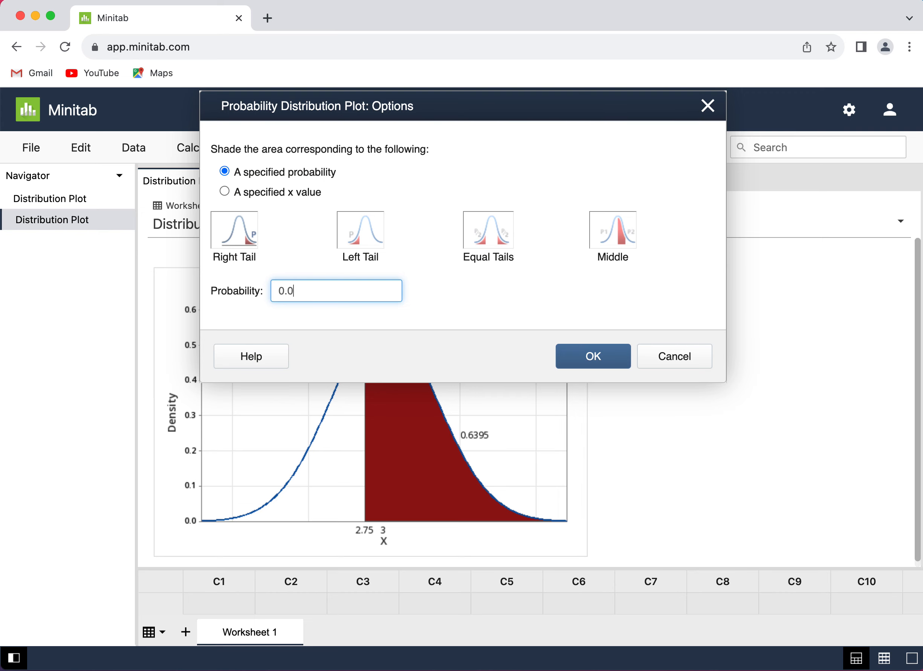
type("10")
key("Tab")
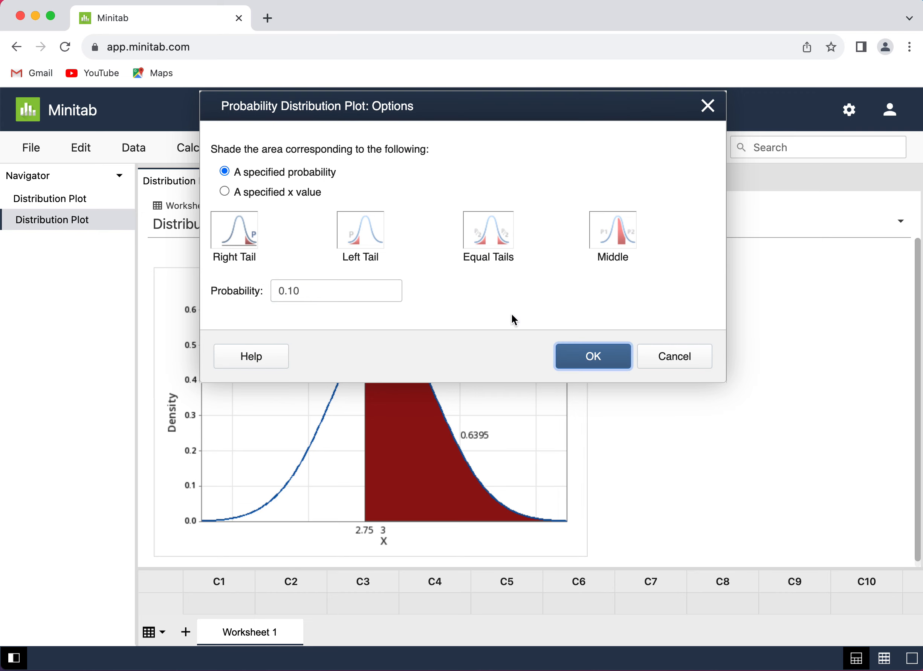
left_click(587, 356)
left_click(583, 369)
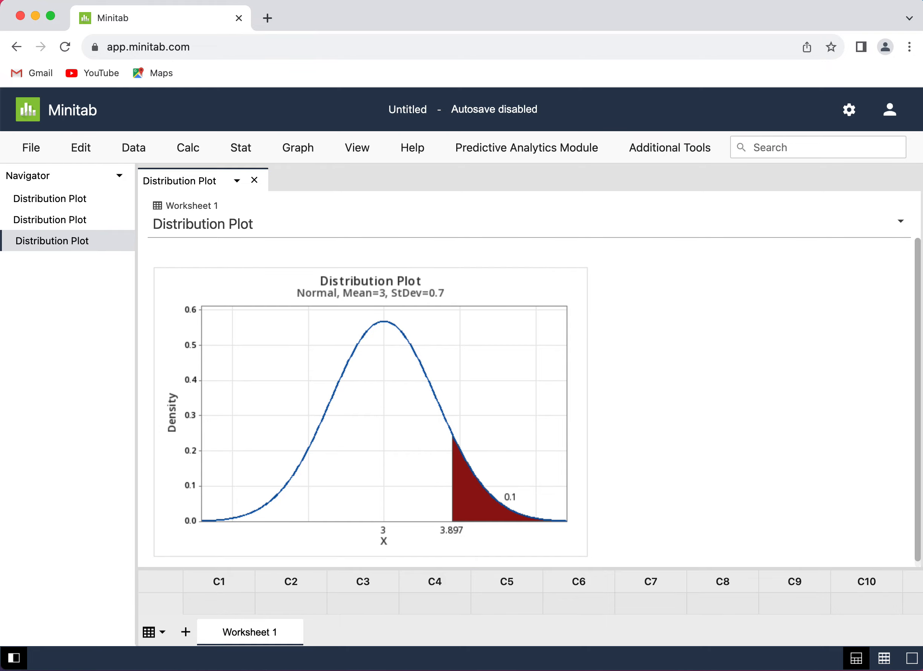
Switch to the homework window, answer part c of Question 1 with 3.9 years and check the answer
left_click_drag(921, 33, 767, 23)
left_click(784, 403)
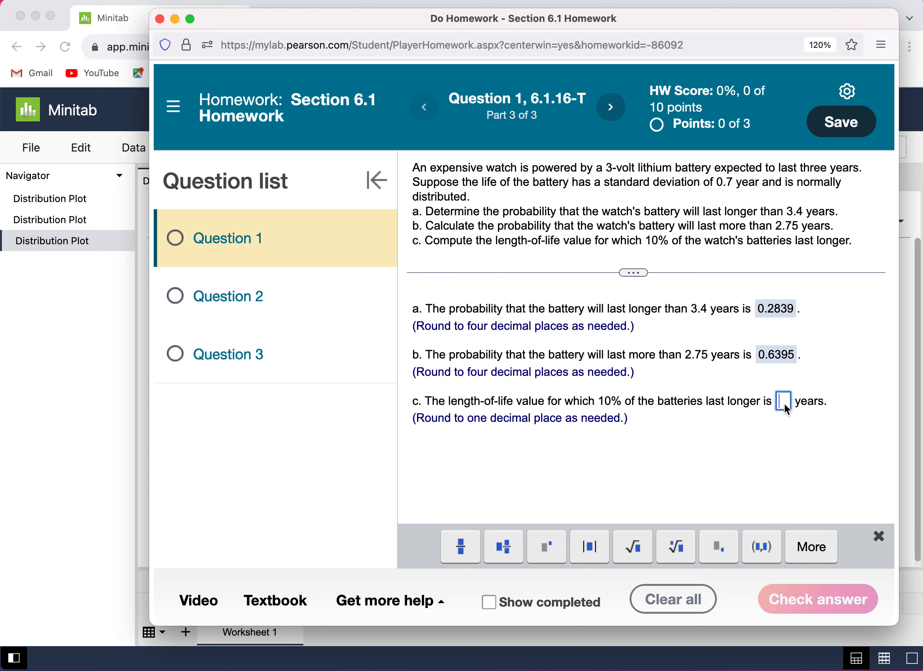
type("3.9")
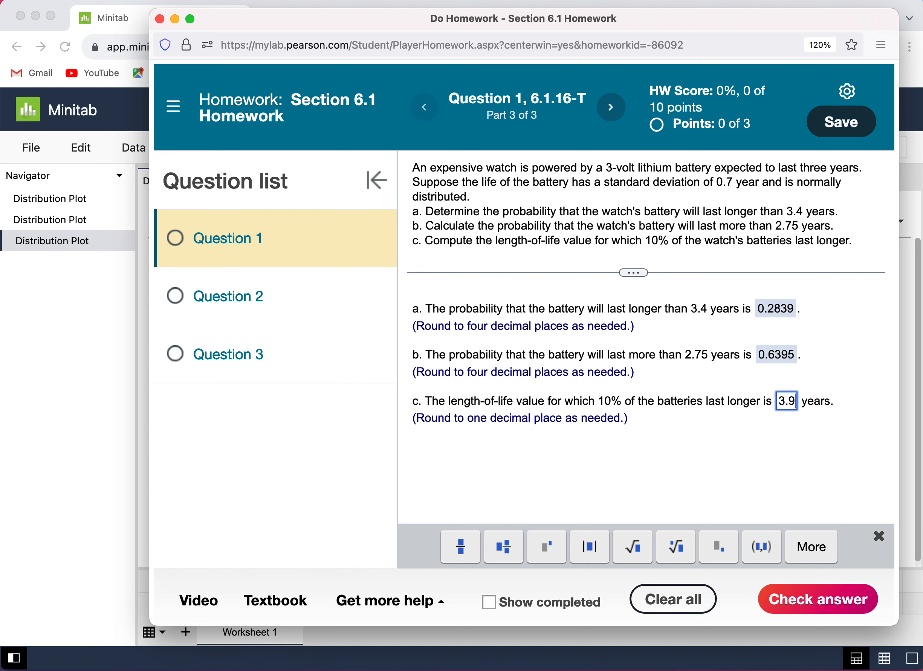
left_click(812, 597)
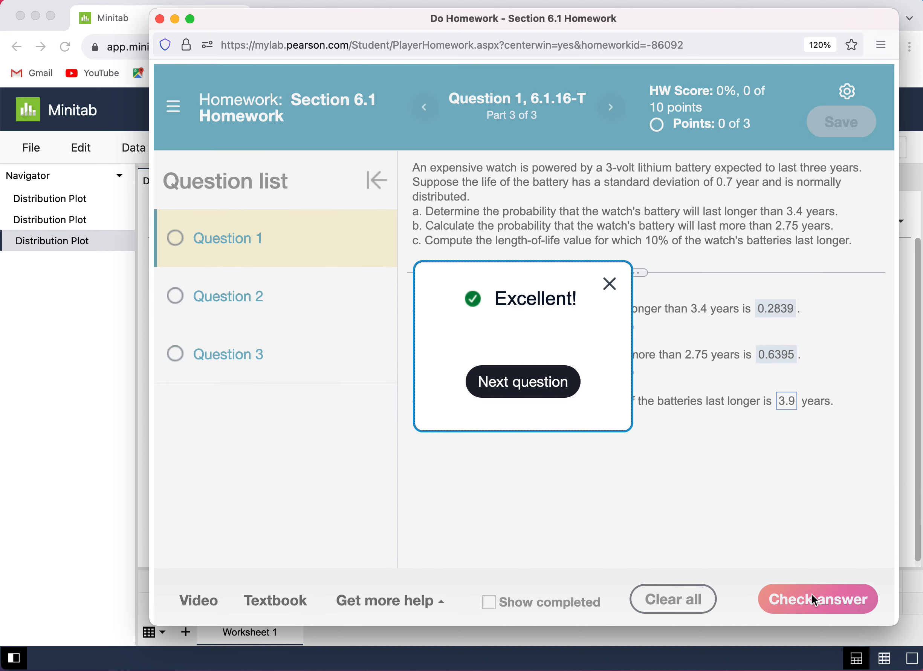